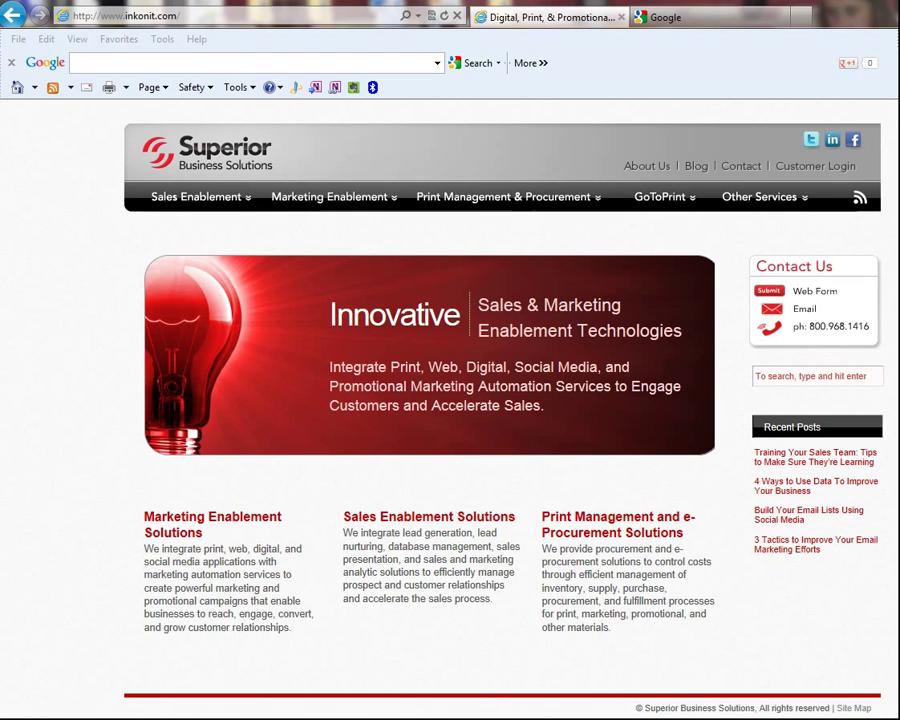
click(705, 24)
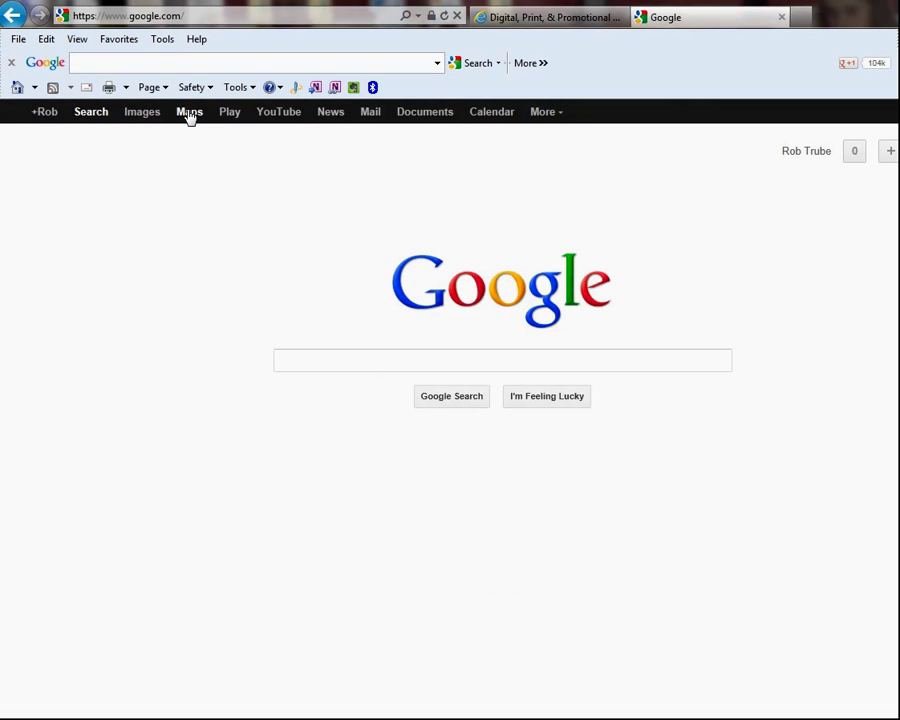
click(189, 113)
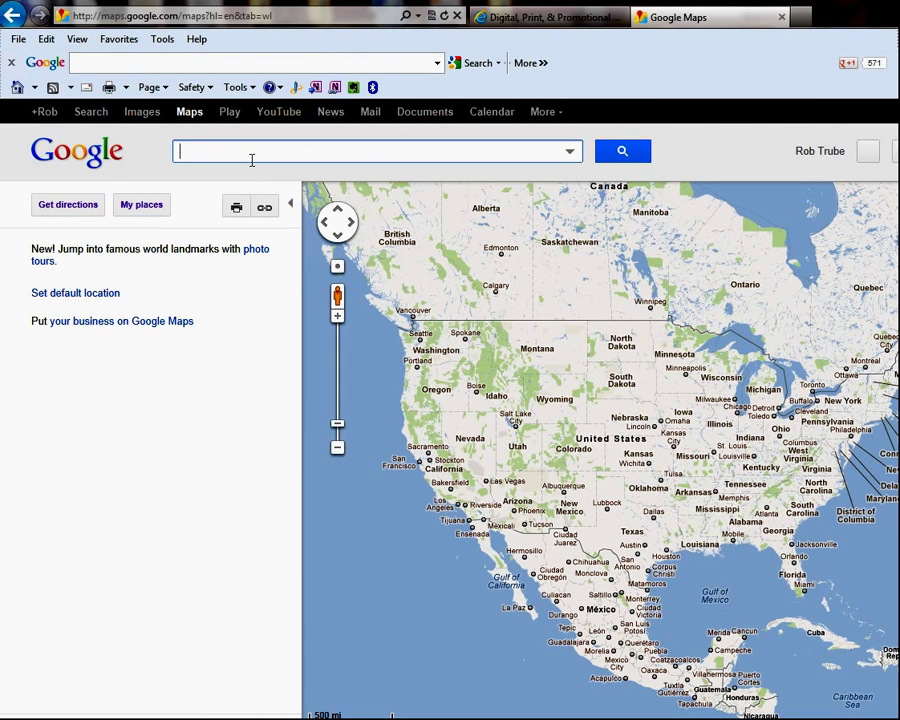
text(21)
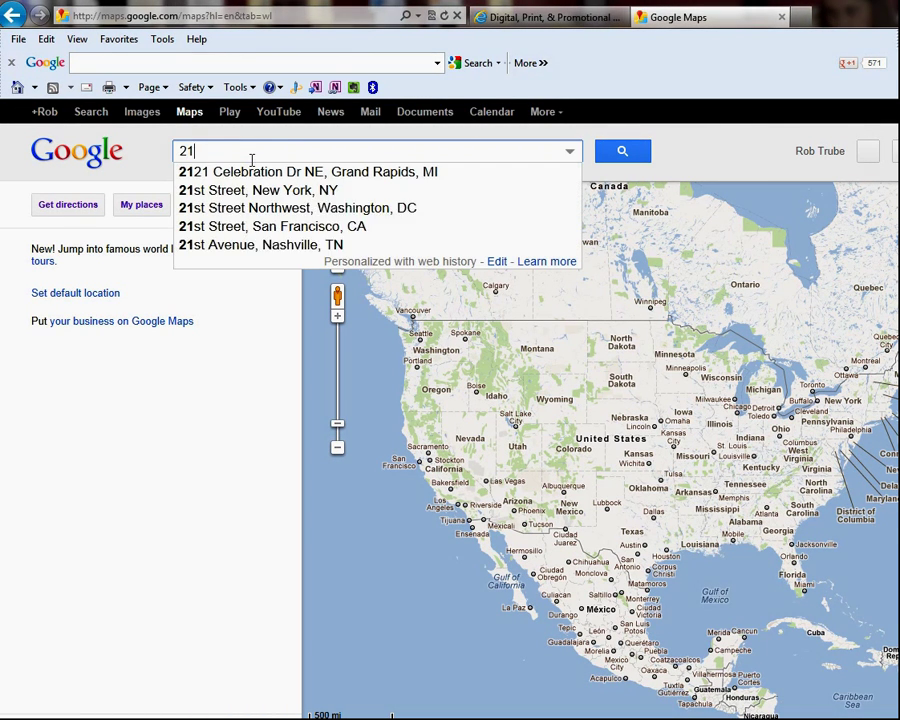
text(21)
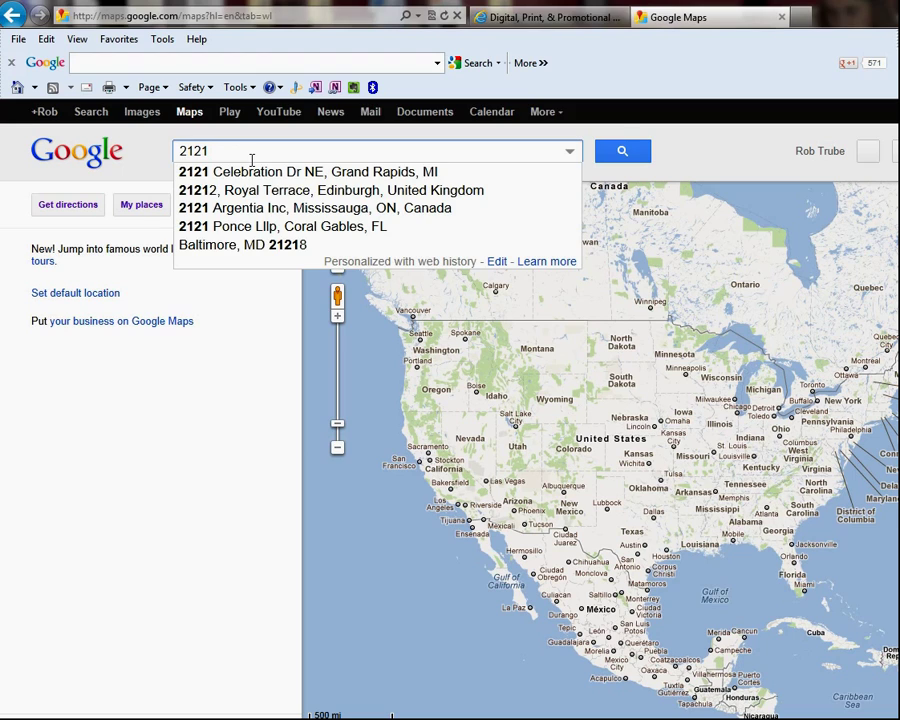
click(253, 176)
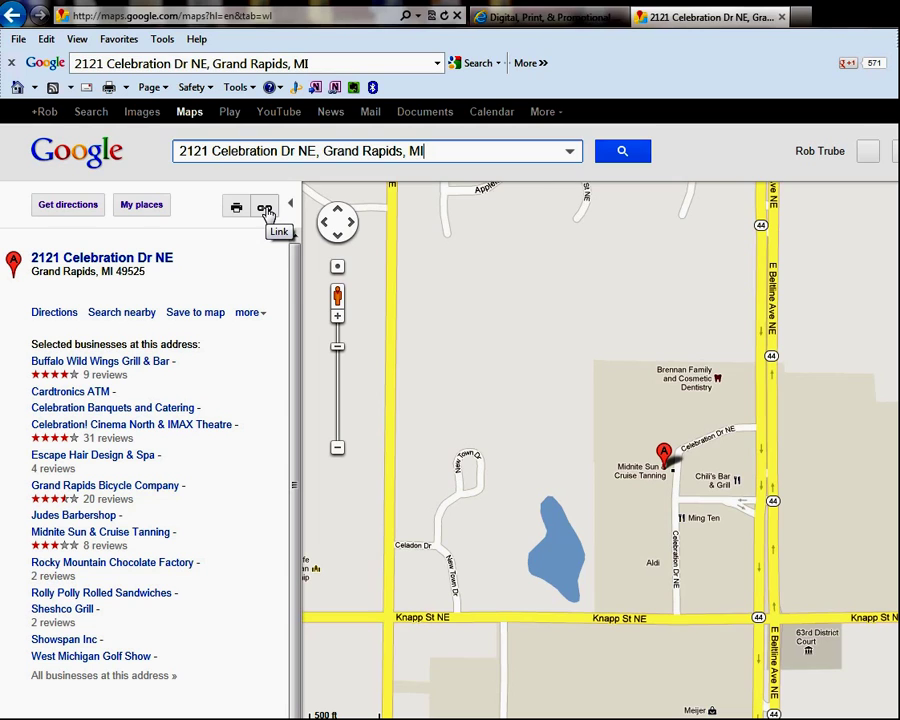
Copy the location's full share link and start a blank Notepad window
click(265, 209)
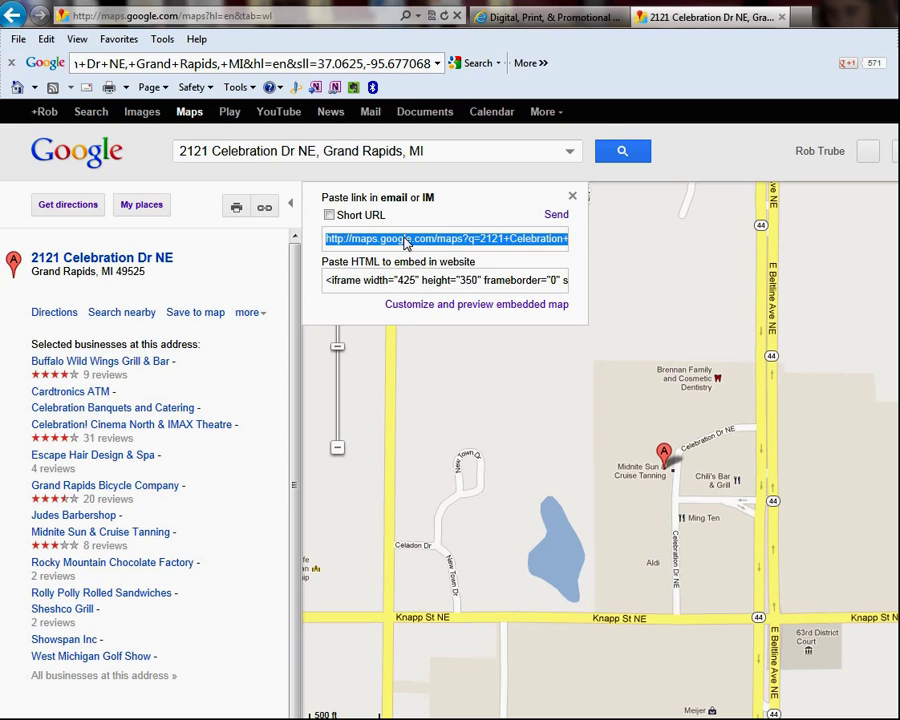
right_click(455, 243)
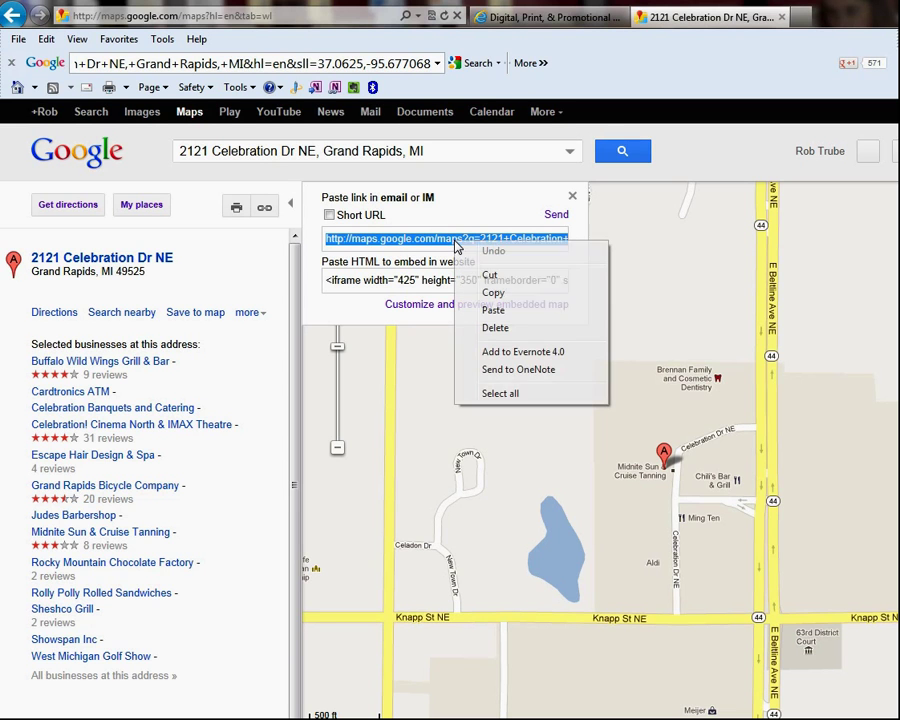
click(494, 292)
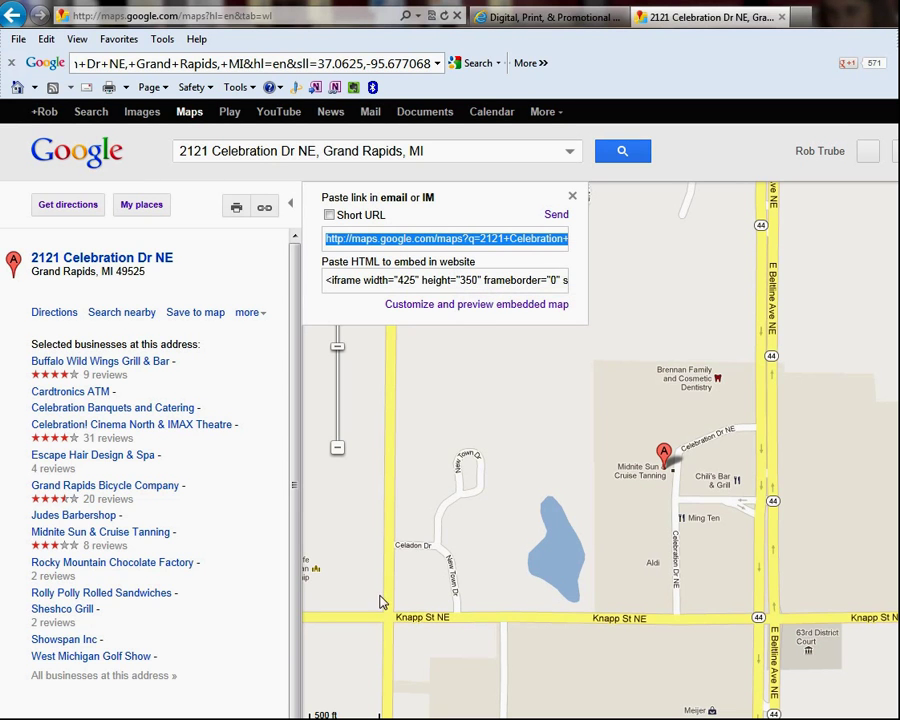
key(super)
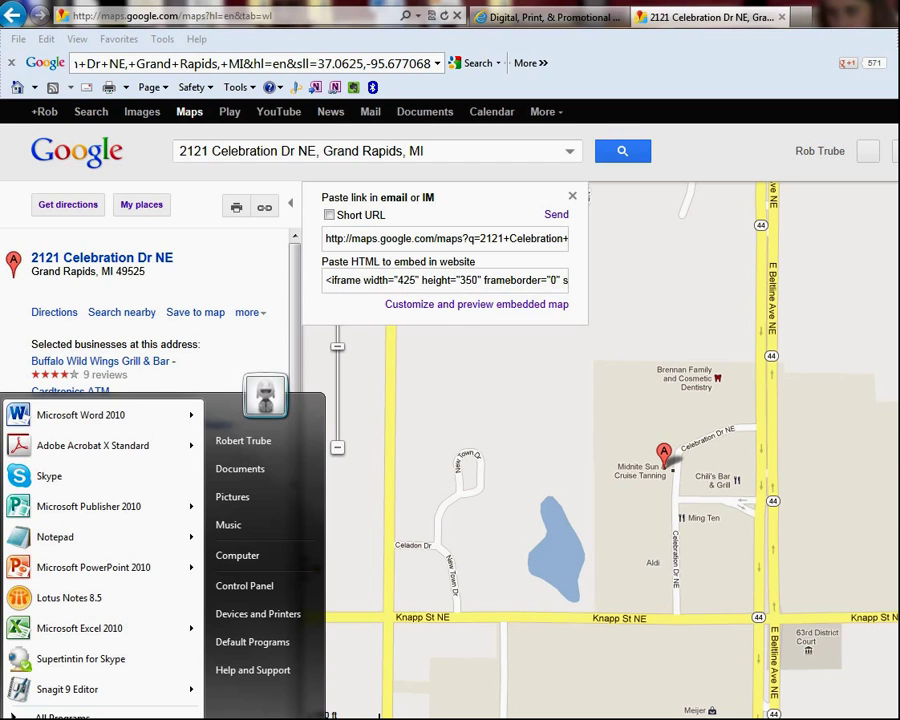
click(108, 539)
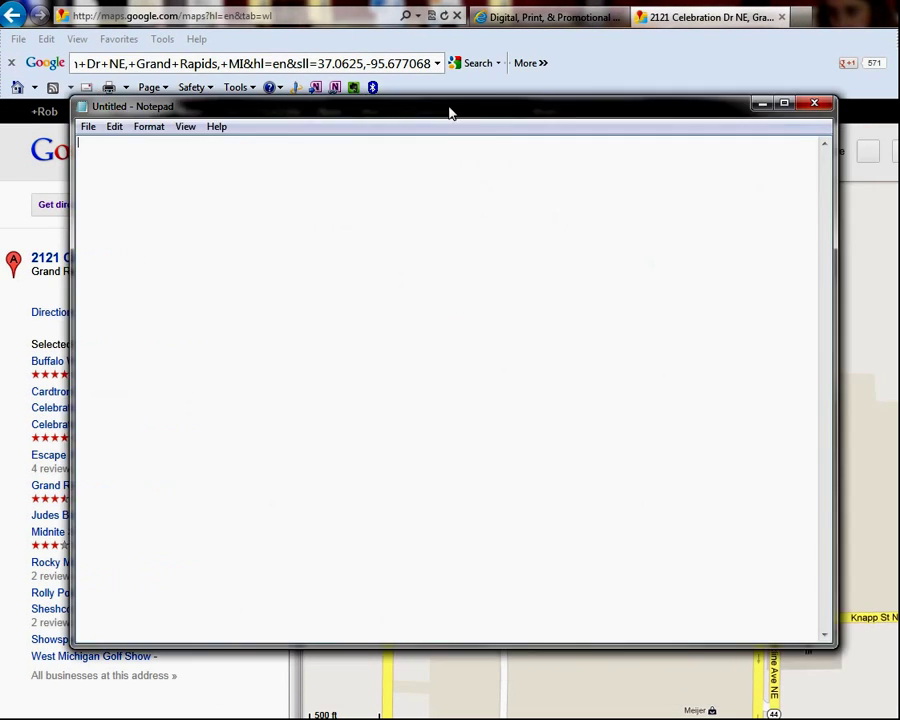
Paste the full Google Maps link into the untitled Notepad note
drag(450, 112, 494, 102)
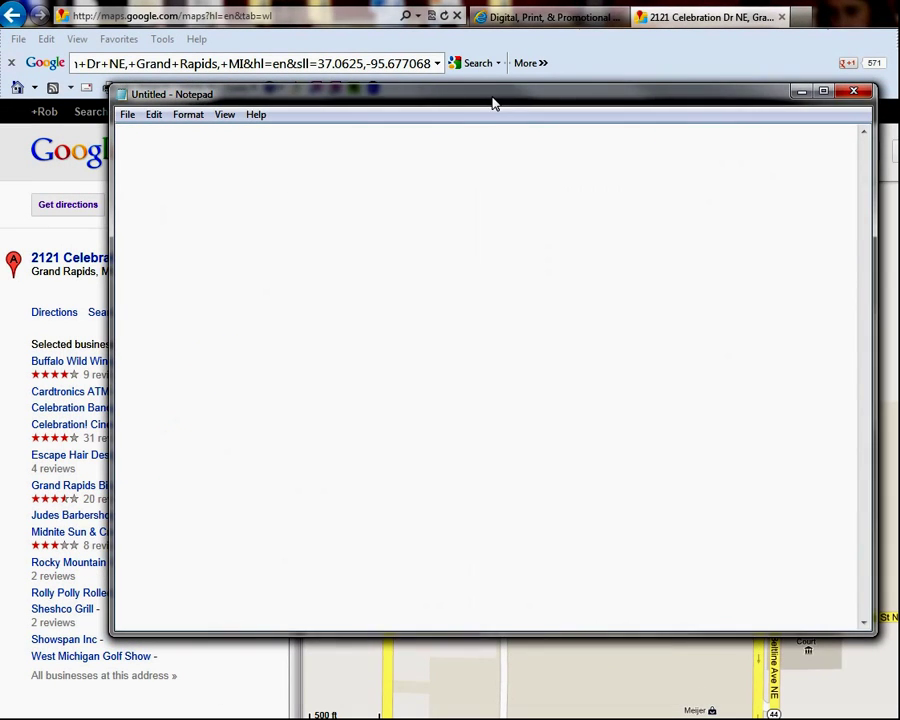
right_click(265, 163)
click(311, 238)
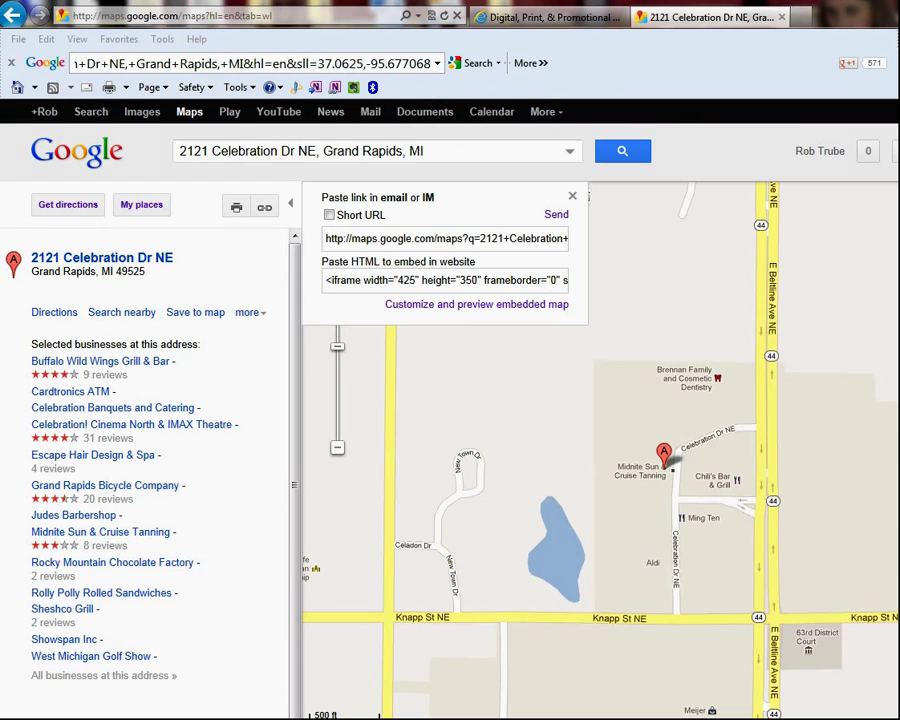
click(331, 219)
click(330, 218)
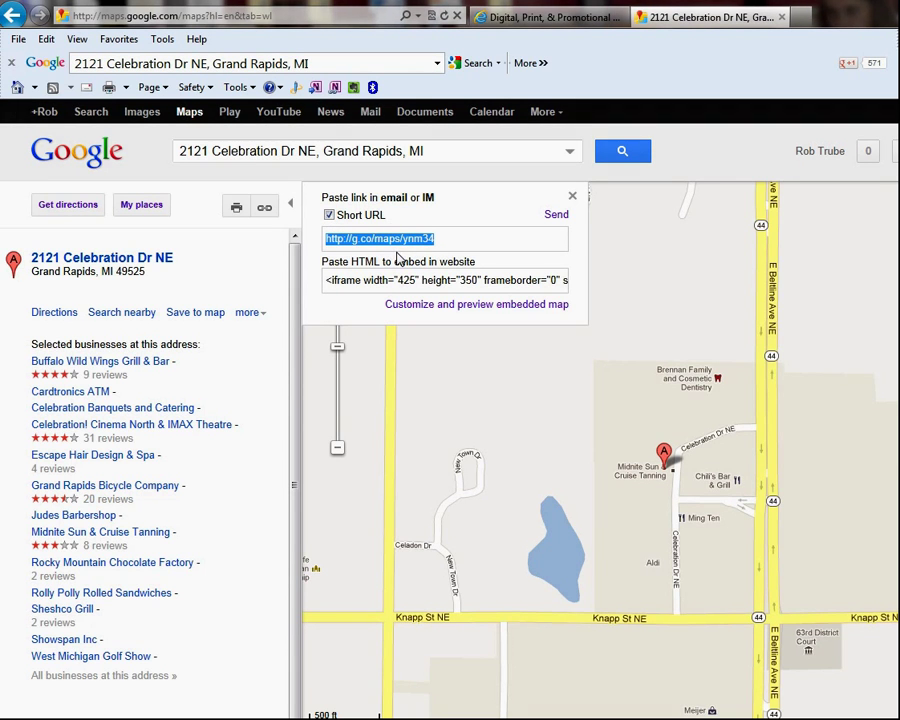
right_click(383, 246)
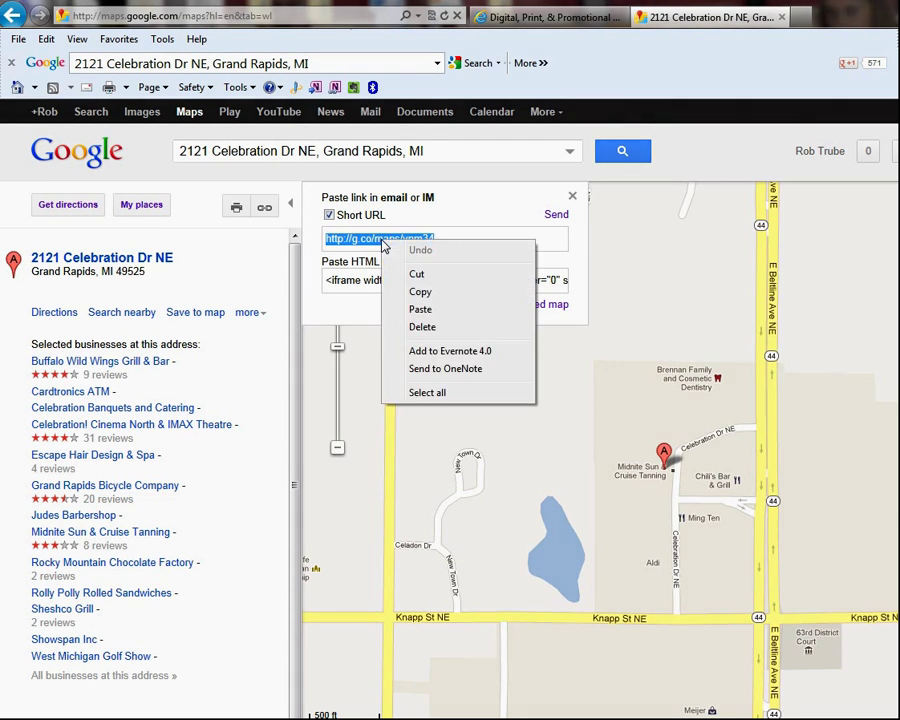
click(418, 290)
Go to the inkonit.com QR Code Generator page under Other Services
click(545, 20)
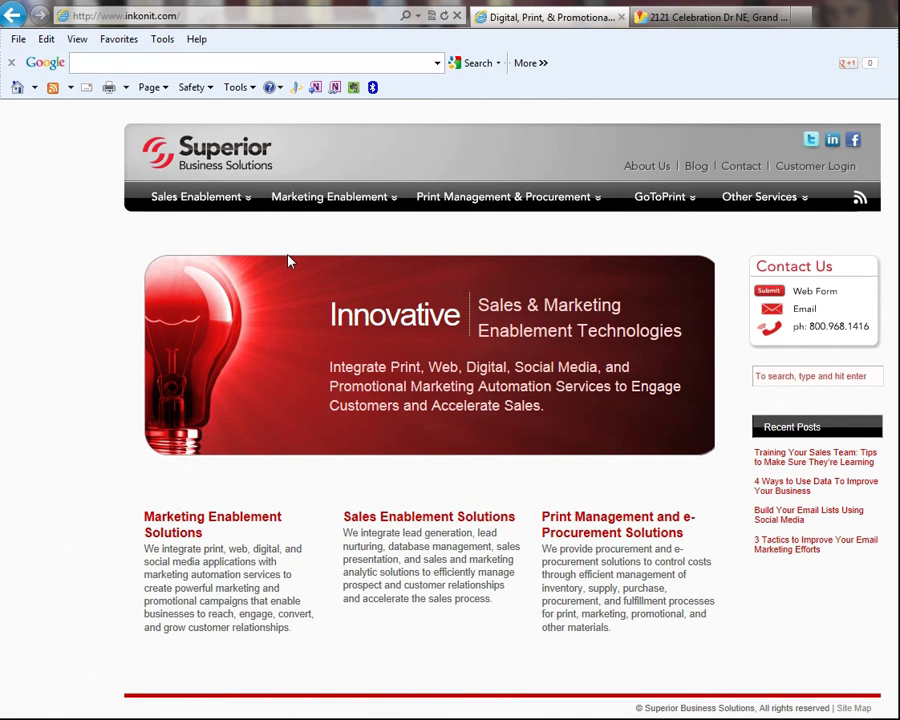
mouse_move(755, 197)
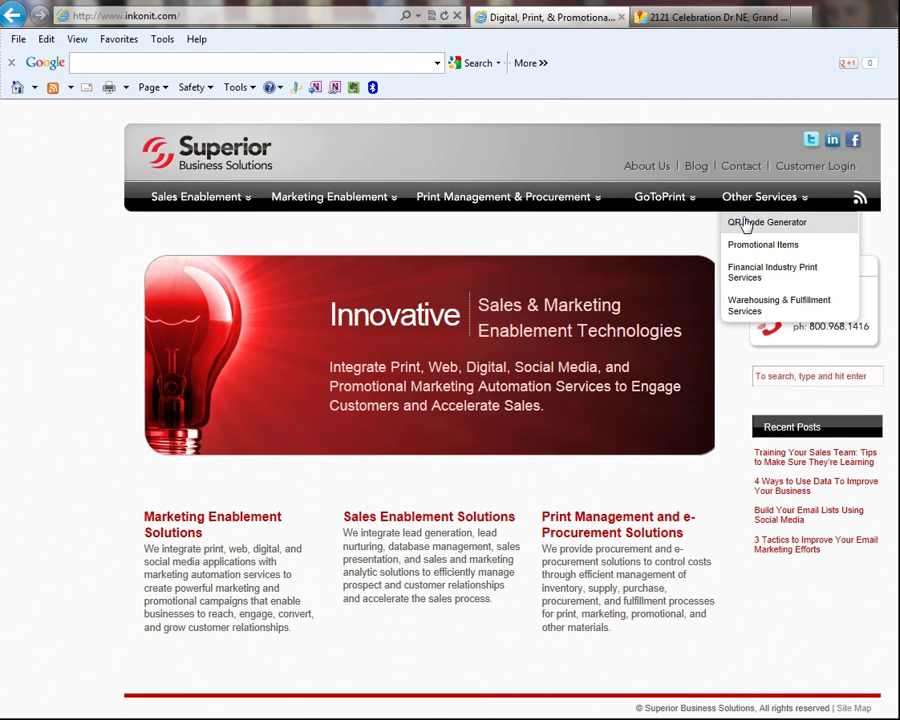
click(745, 223)
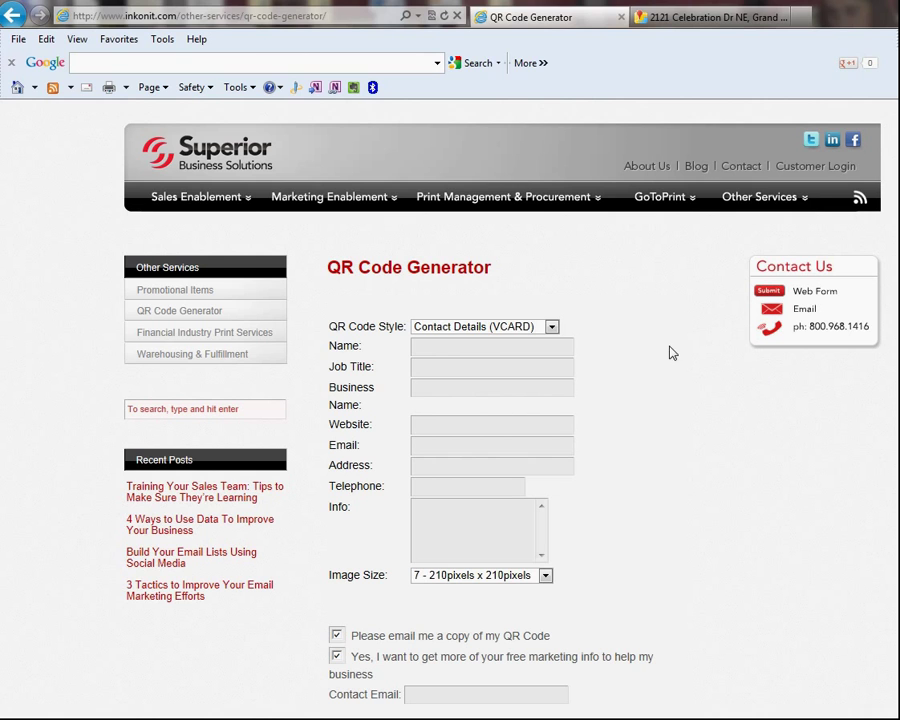
click(551, 327)
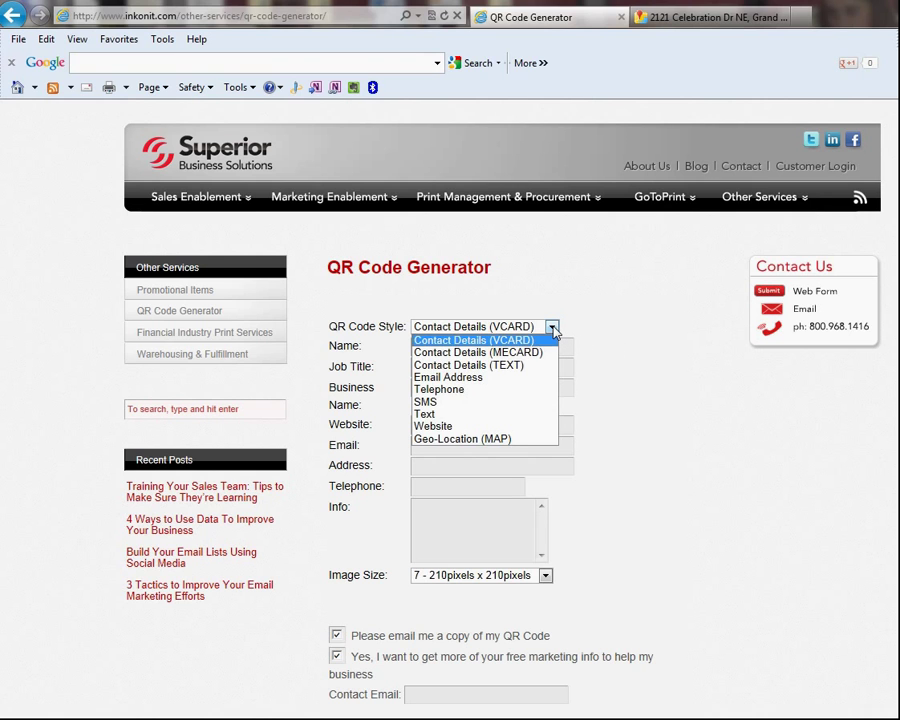
click(493, 430)
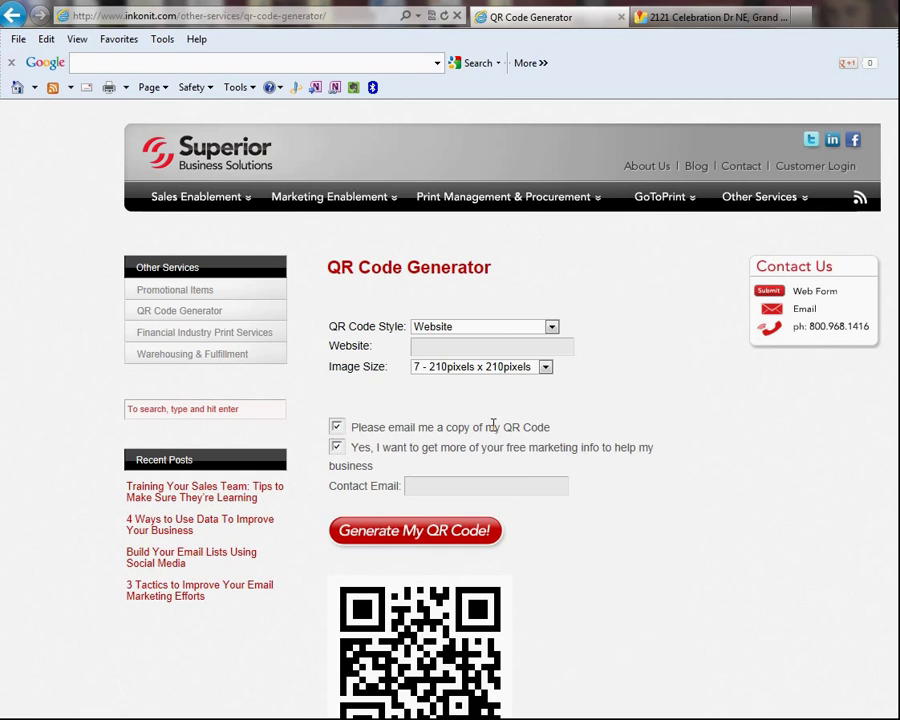
click(480, 346)
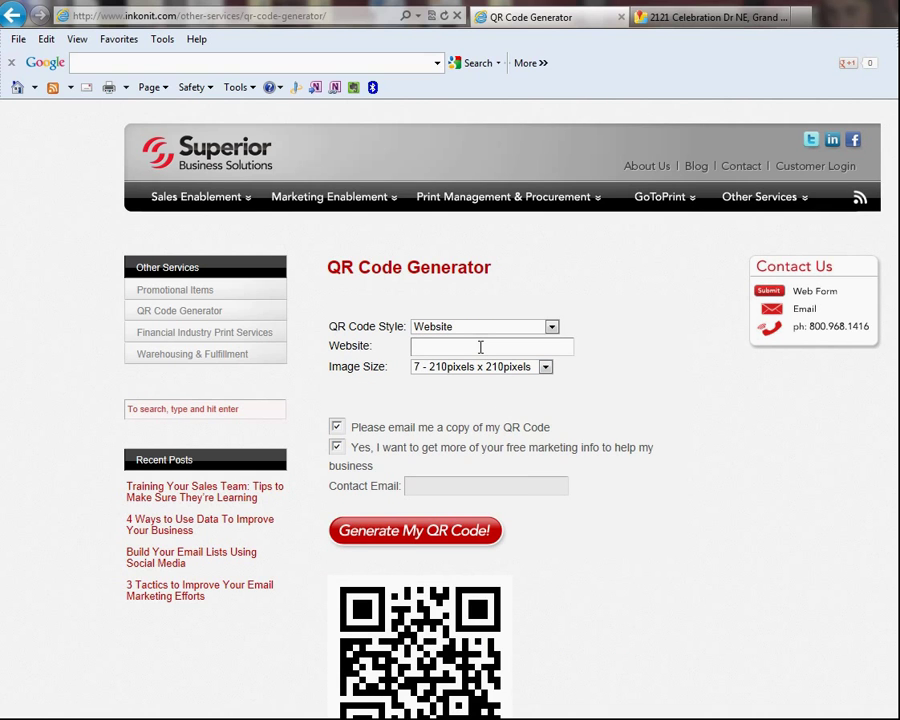
key(ctrl+v)
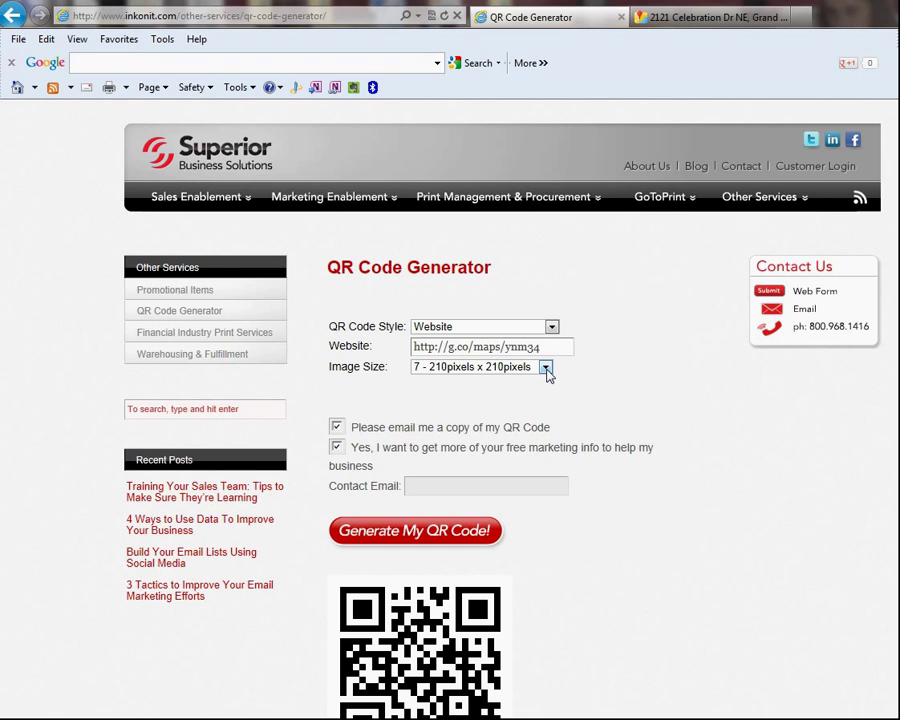
Choose the 300×300 pixel image size, opt out of marketing info, and enter the contact e-mail
click(546, 369)
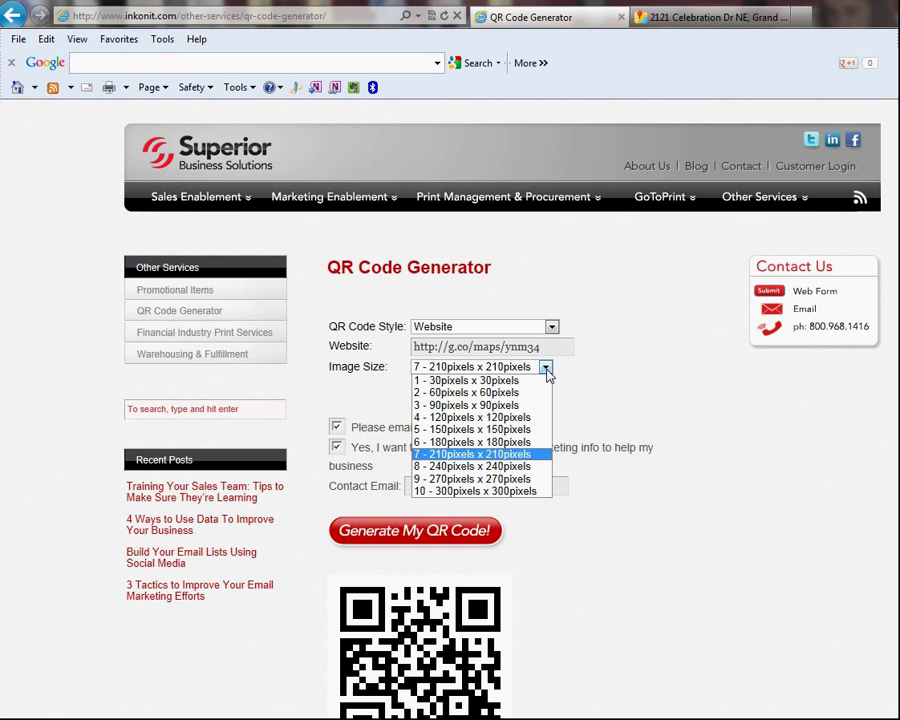
click(516, 494)
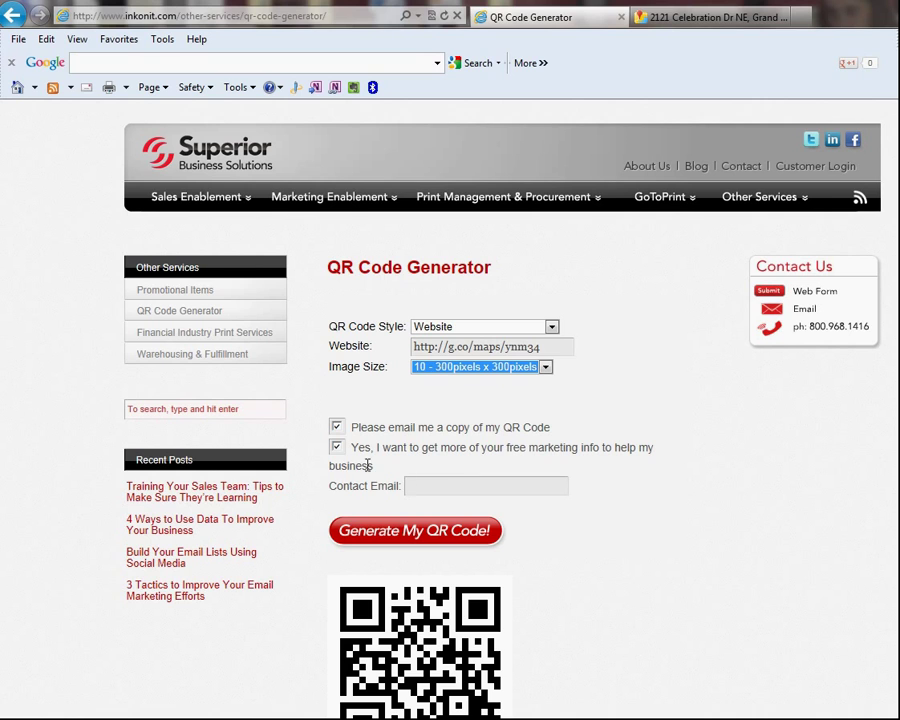
click(337, 447)
click(445, 486)
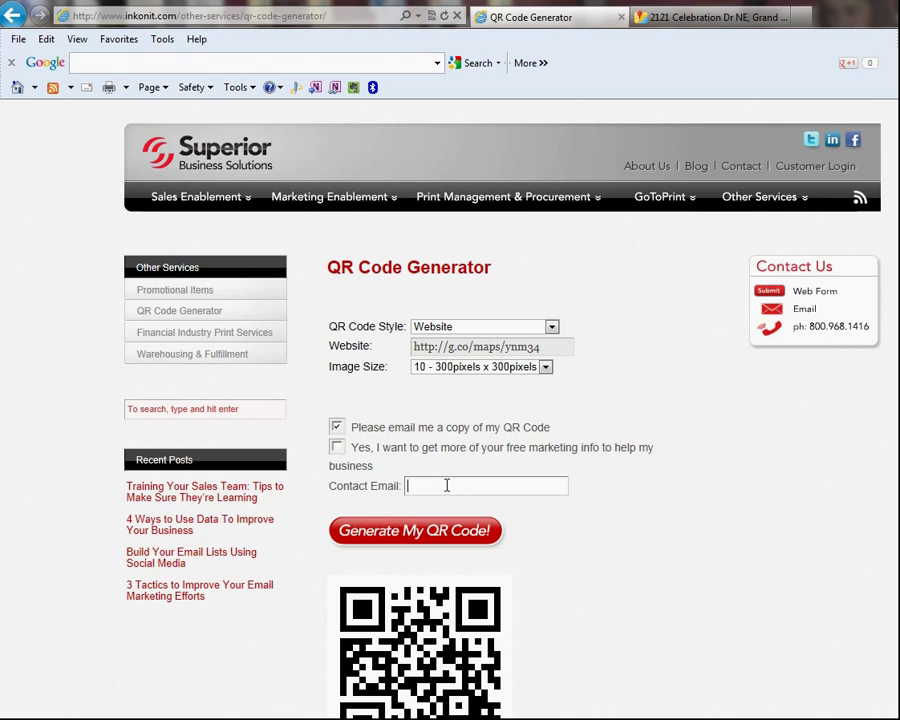
click(440, 537)
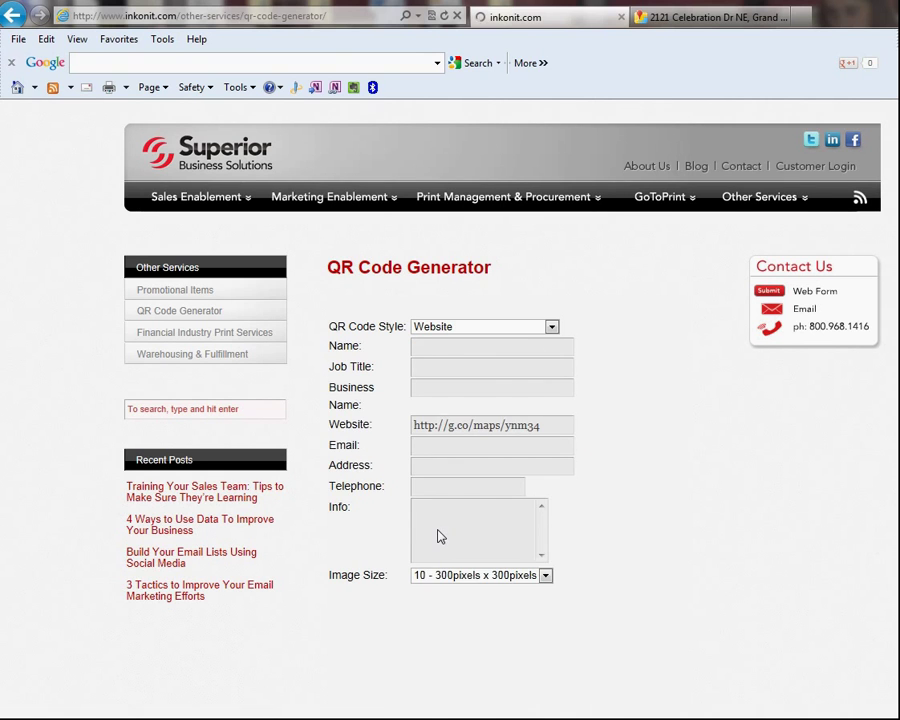
scroll(757, 507, down, 3)
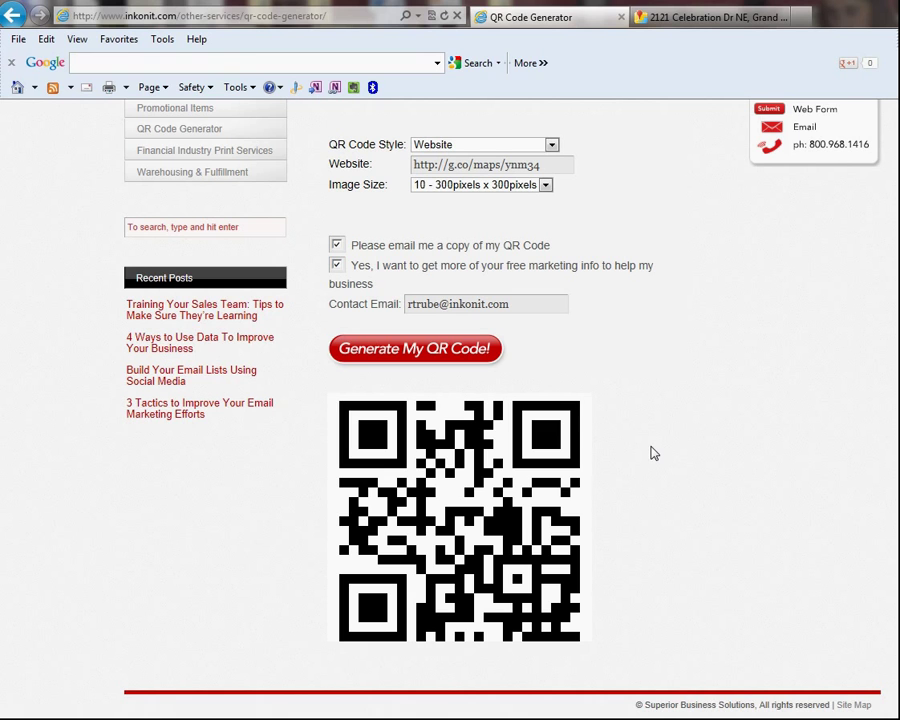
Save the QR code image as a PNG named 'celebration QR' in Pictures
right_click(467, 491)
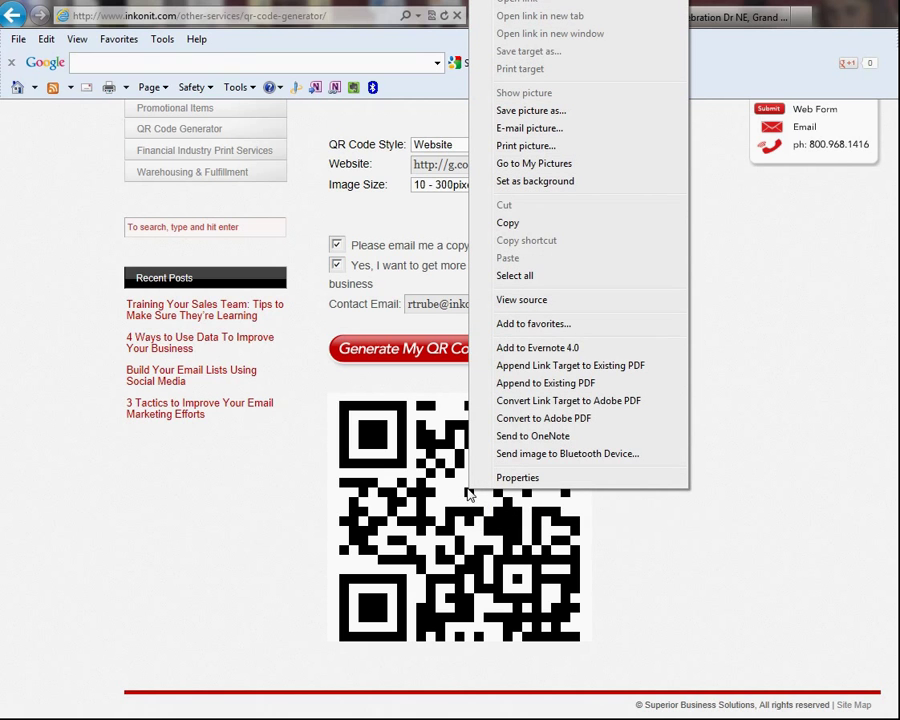
click(559, 112)
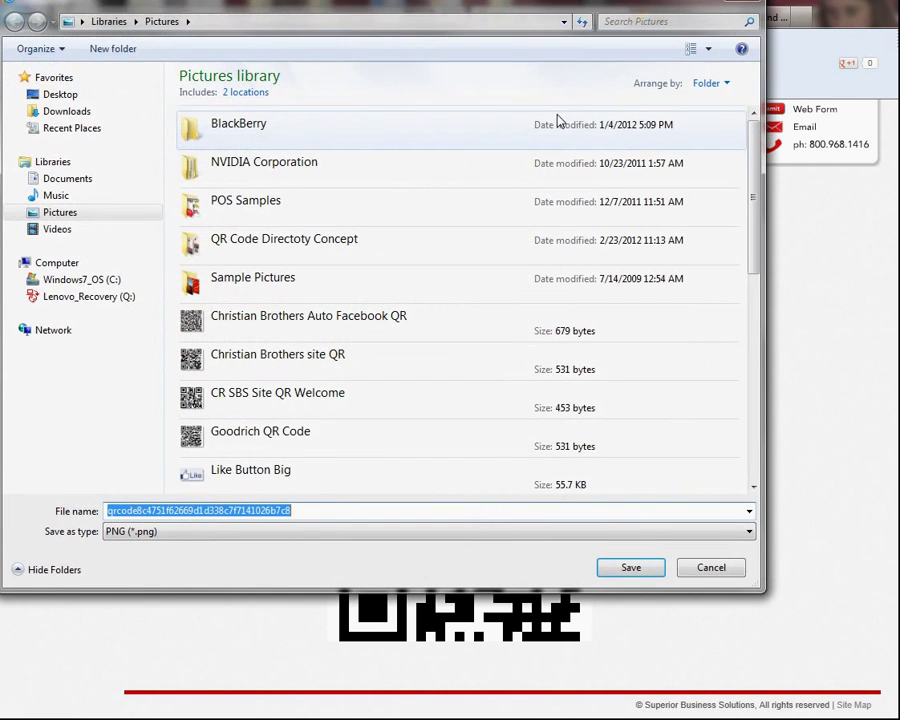
drag(510, 16, 584, 74)
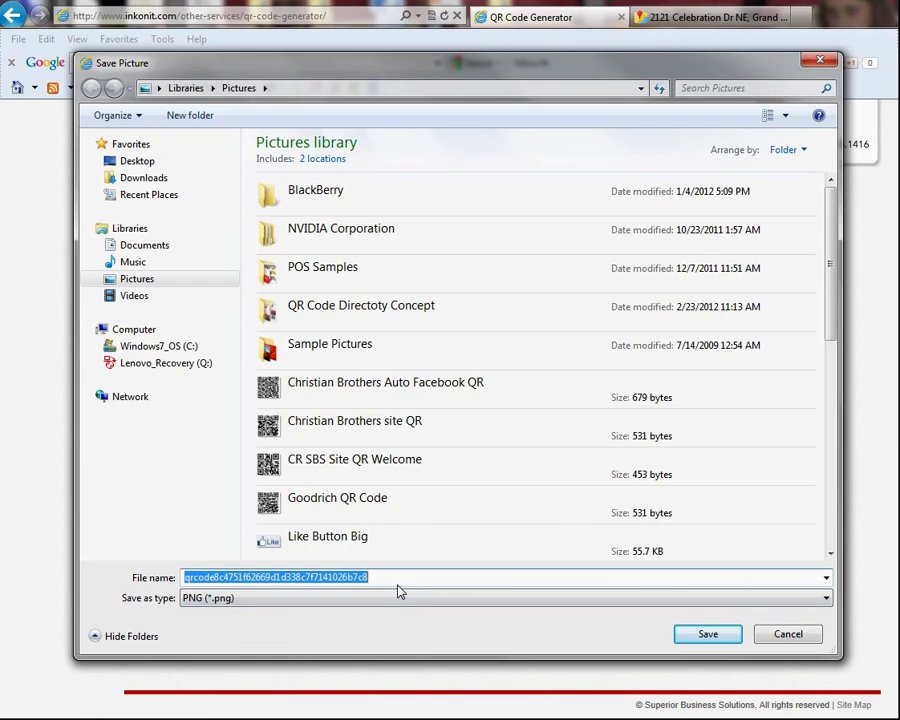
text(ce)
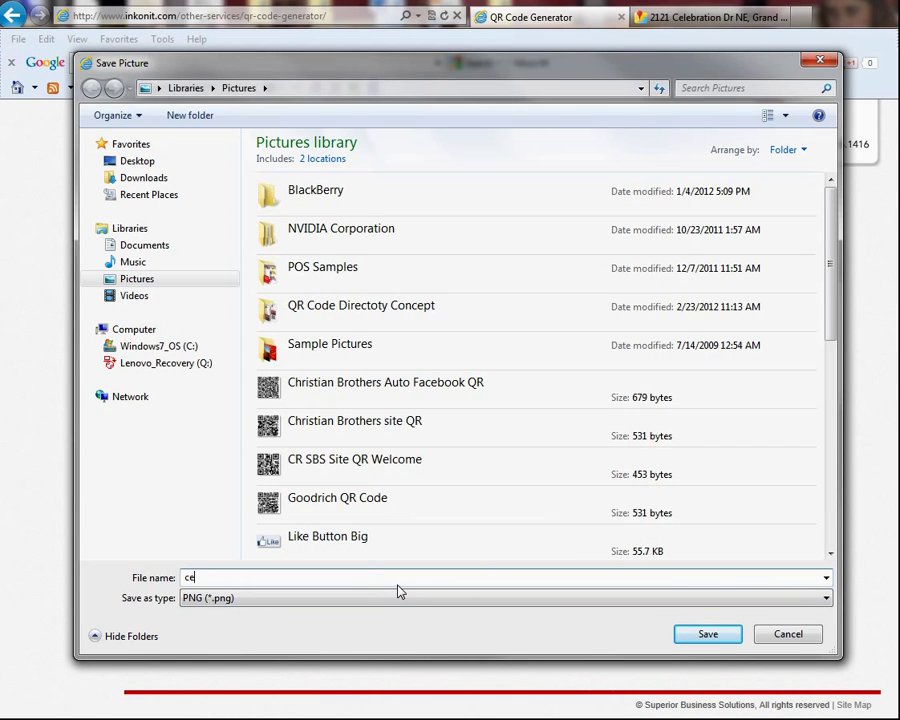
text(lebration QR)
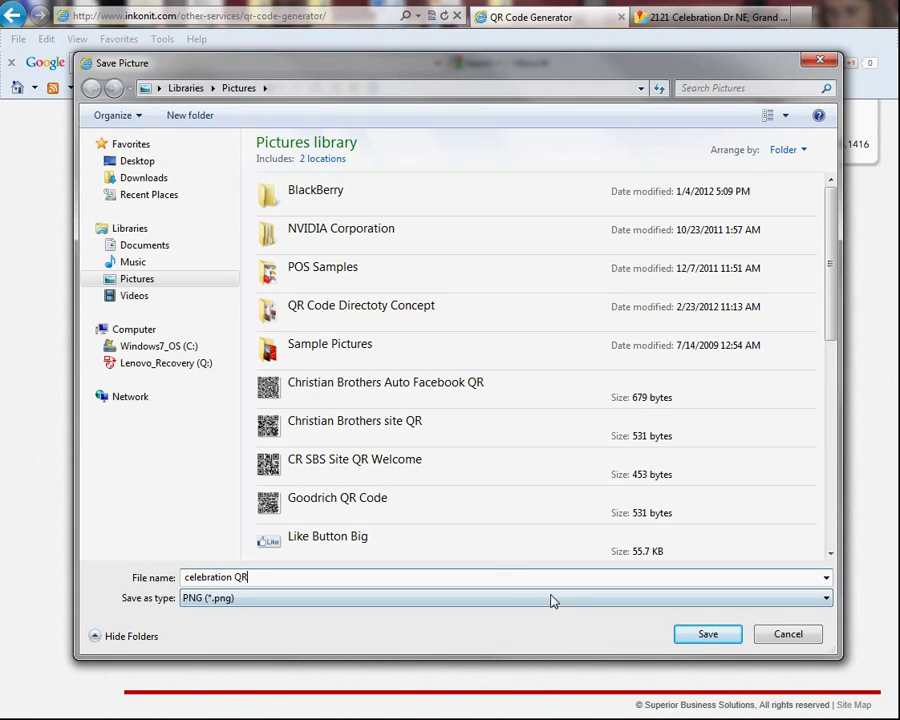
click(709, 634)
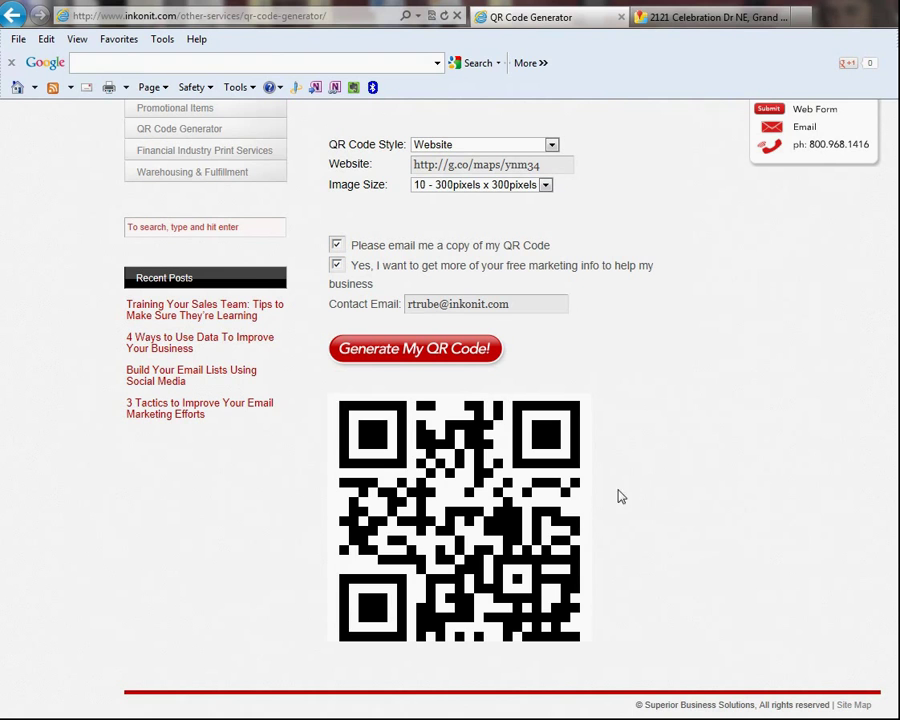
right_click(480, 485)
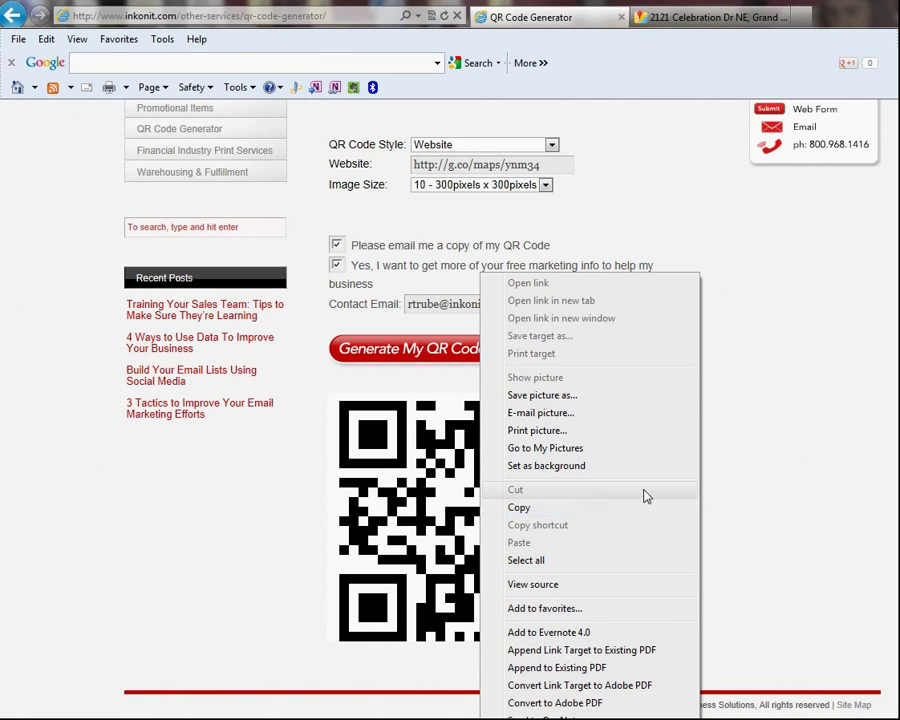
click(803, 484)
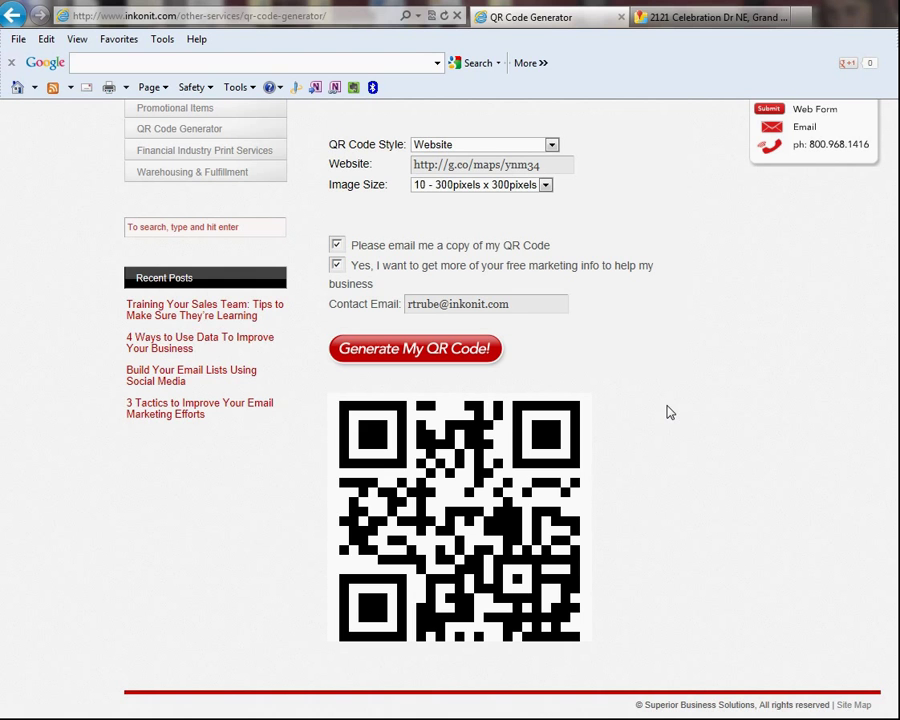
scroll(669, 412, up, 3)
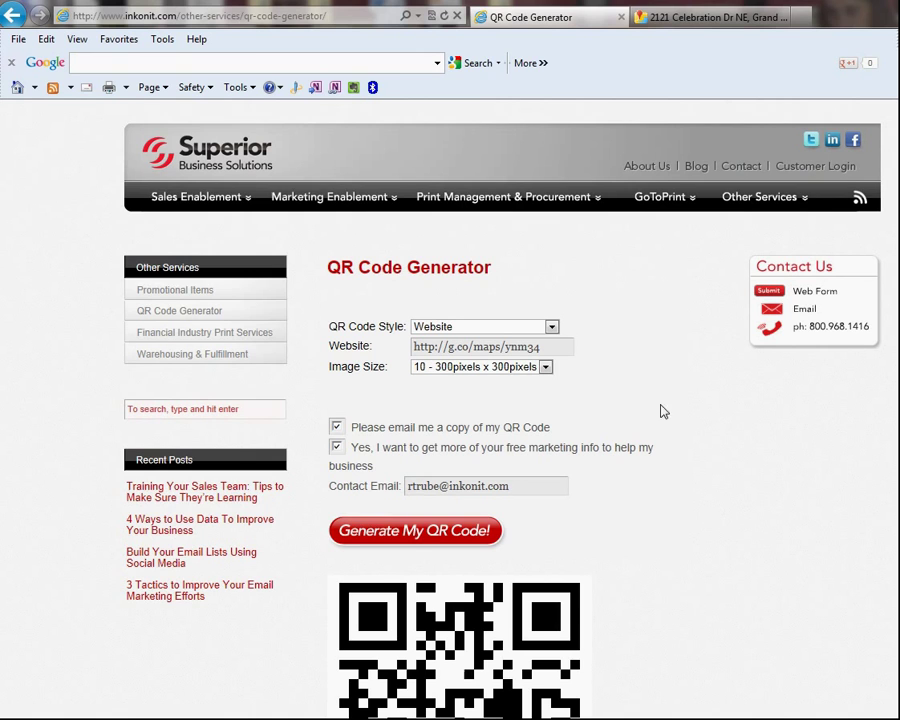